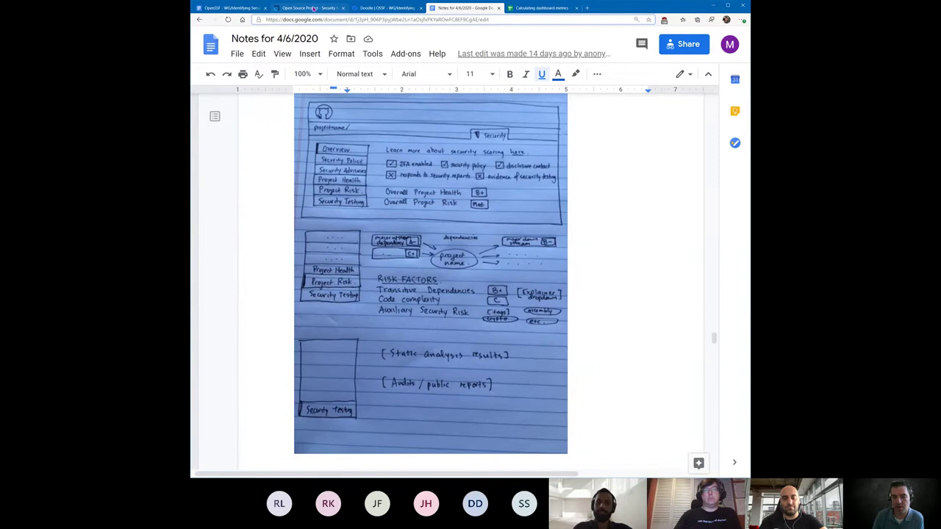
- Switch to the Open Source Project Security Metrics dashboard and review the zlib project's health page and metadata definition
left_click(313, 8)
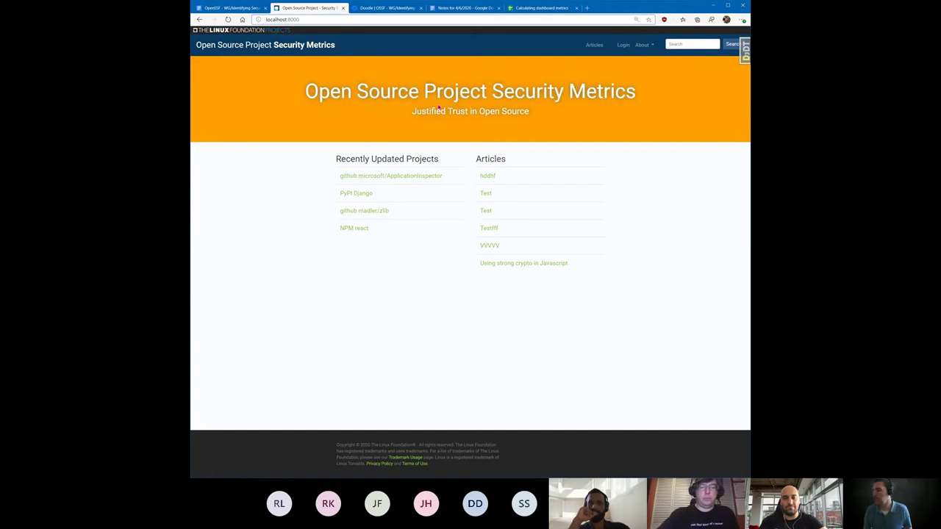
left_click(375, 212)
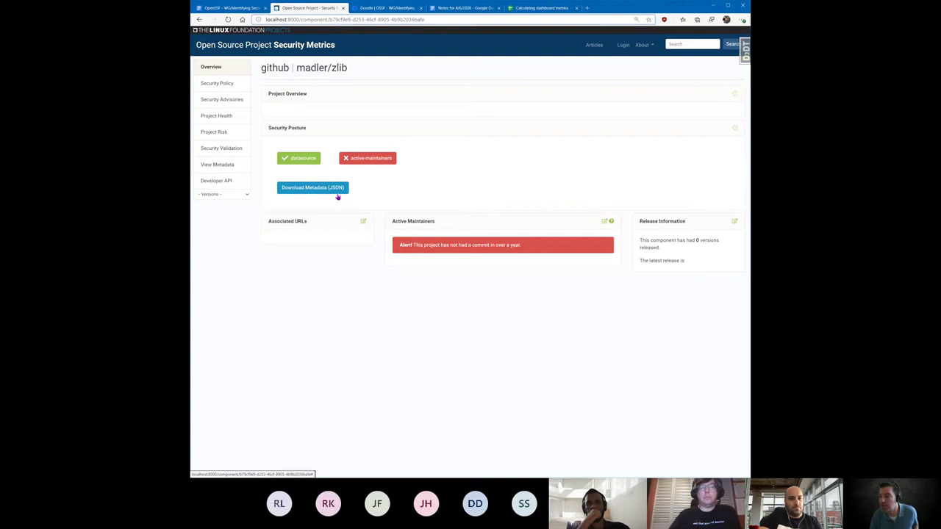
left_click(213, 118)
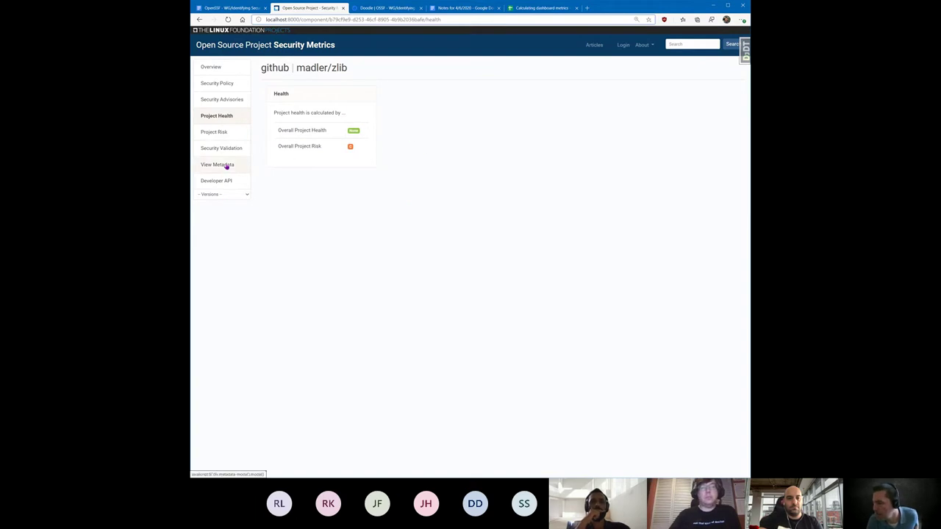
left_click(214, 68)
left_click(217, 164)
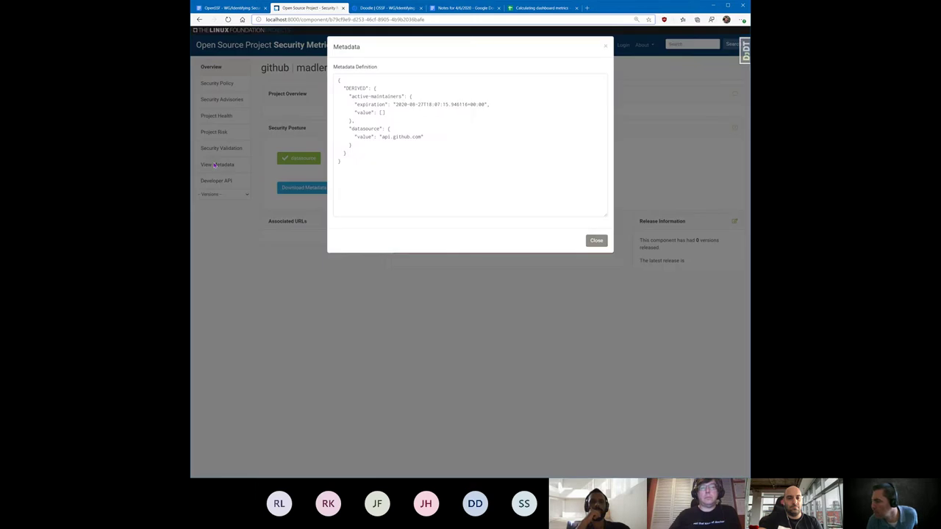
left_click(596, 242)
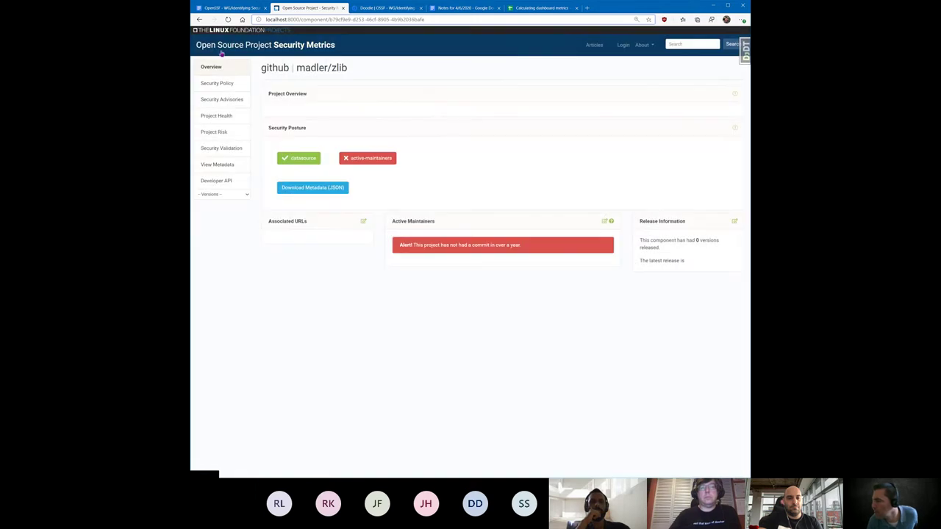
- Review the NPM react project's metadata and security advisories from the dashboard home, ending on its overview
left_click(208, 47)
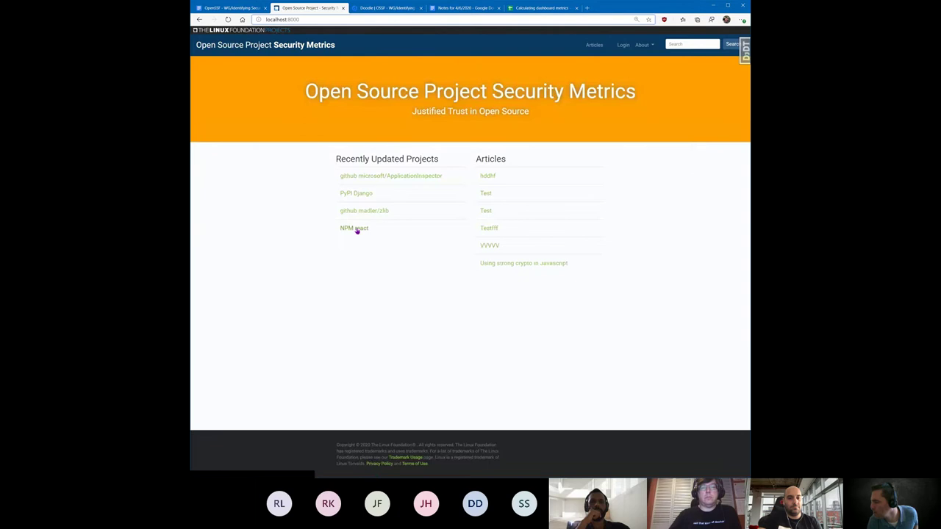
left_click(357, 229)
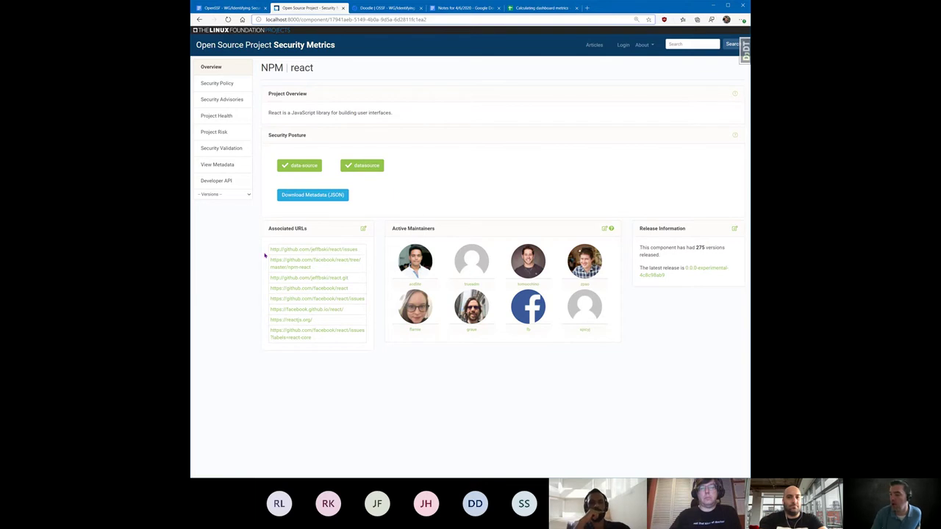
left_click(222, 163)
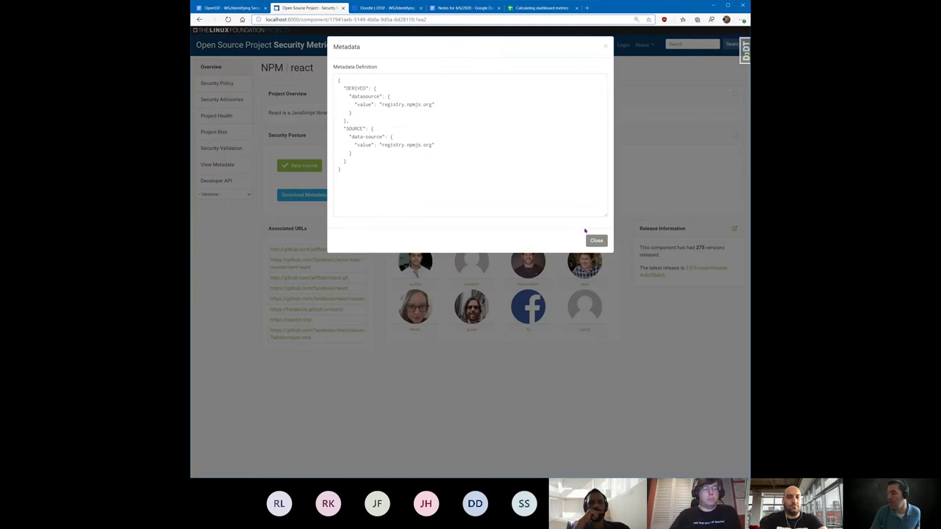
left_click(599, 244)
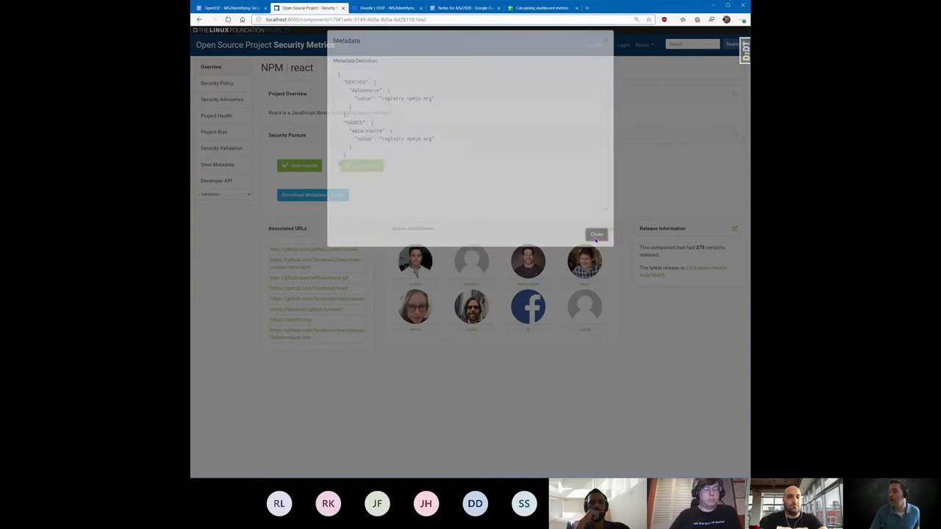
left_click(223, 98)
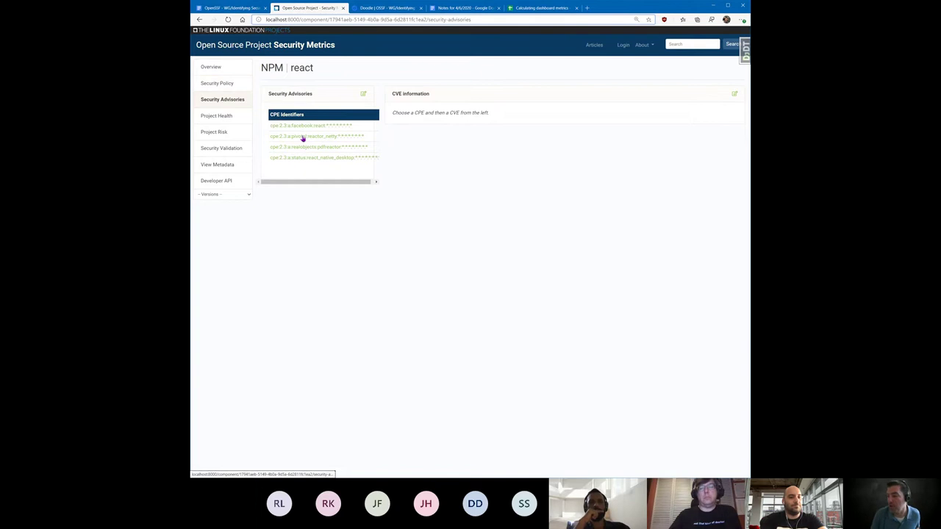
left_click(217, 66)
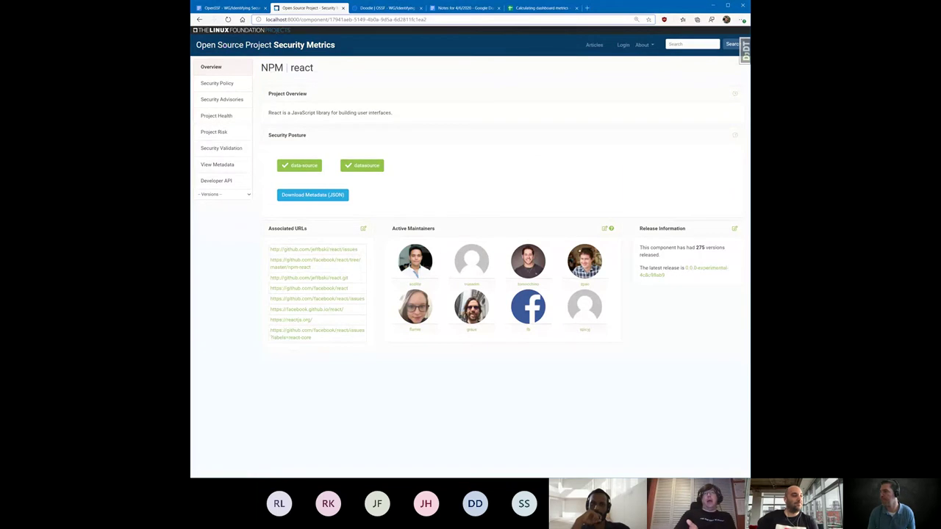
- Search the web for "chaoss" in a new browser tab and open the CHAOSS community home page
left_click(586, 8)
type("chao")
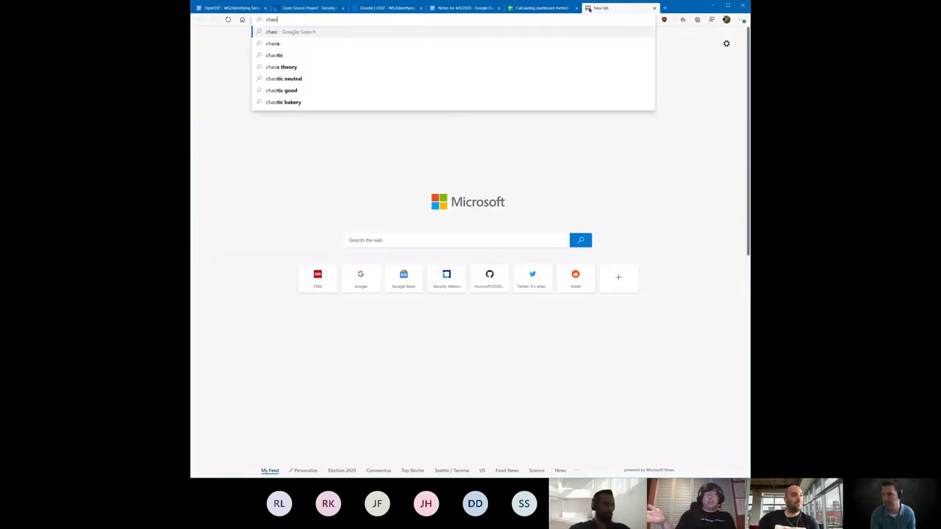
type("ss")
key("Return")
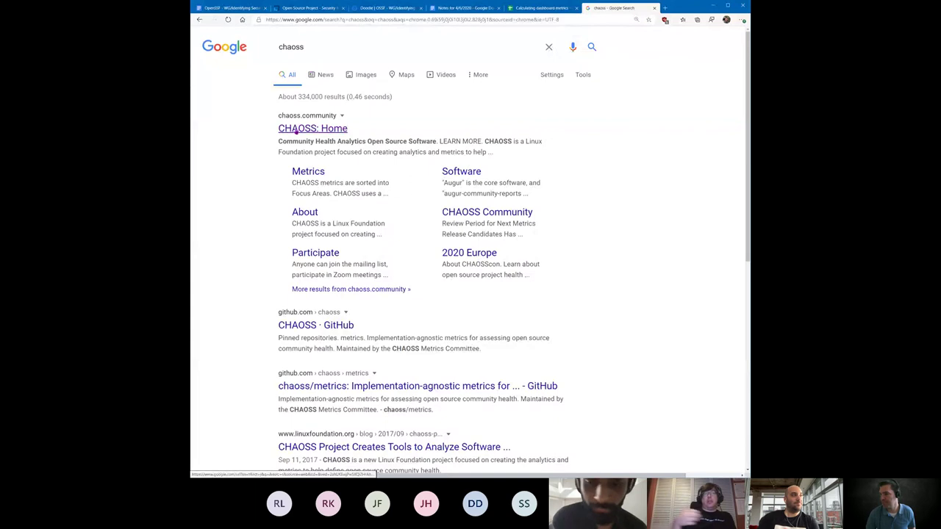
left_click(296, 130)
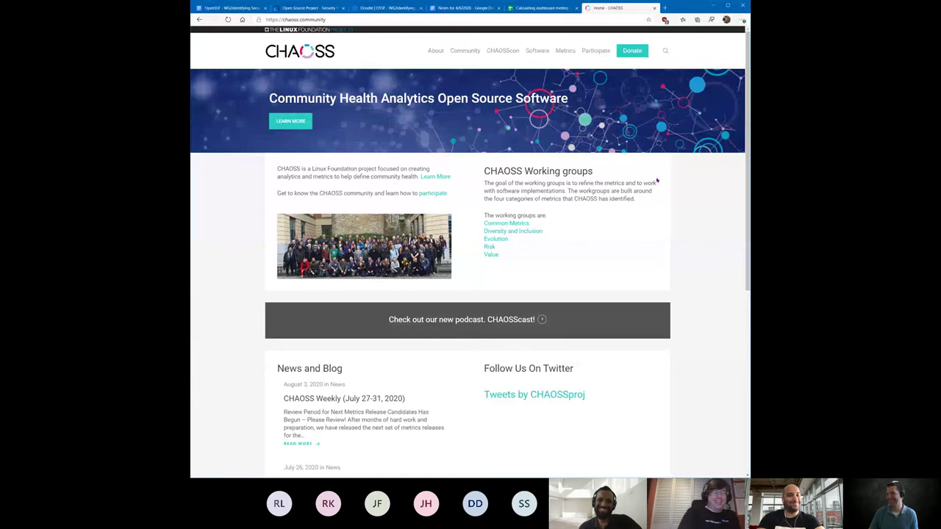
- Back in the Security Metrics dashboard, view the PyPI Django project's metadata and highlight the values under similarly-named-projects
left_click(317, 9)
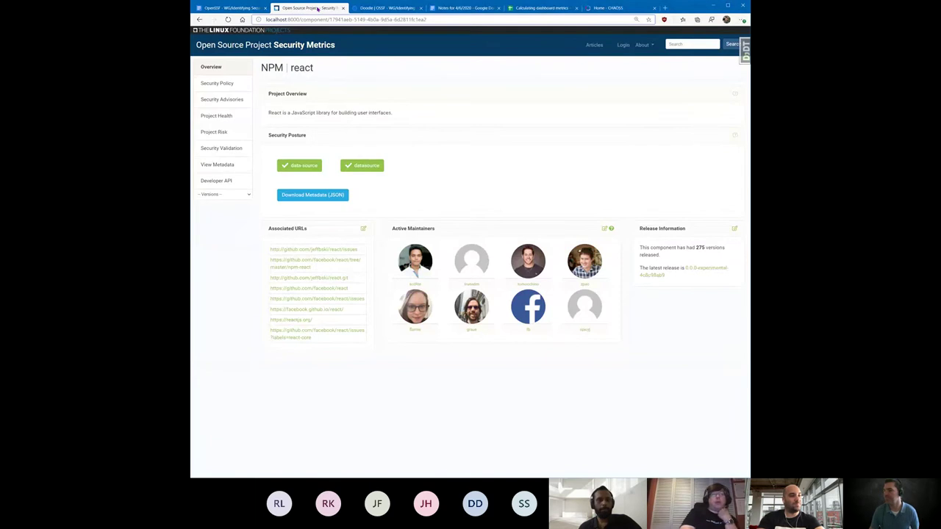
left_click(214, 47)
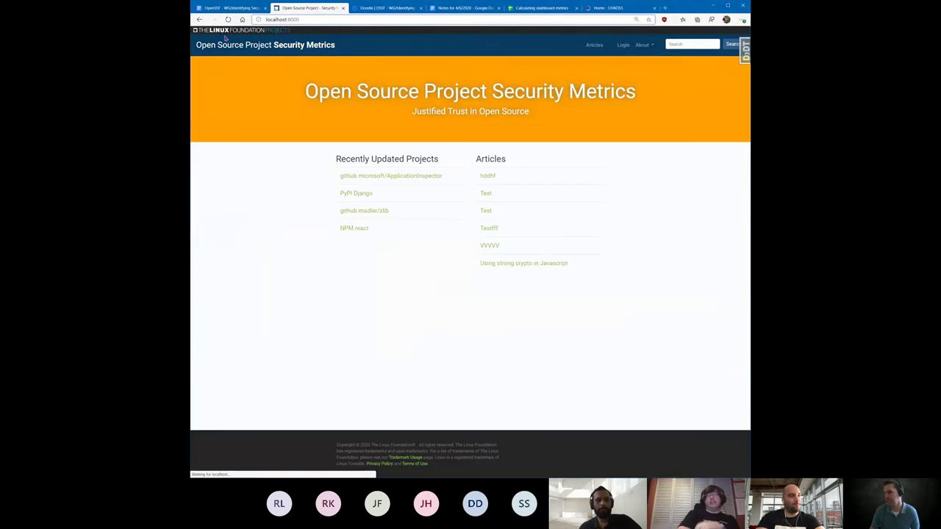
left_click(362, 193)
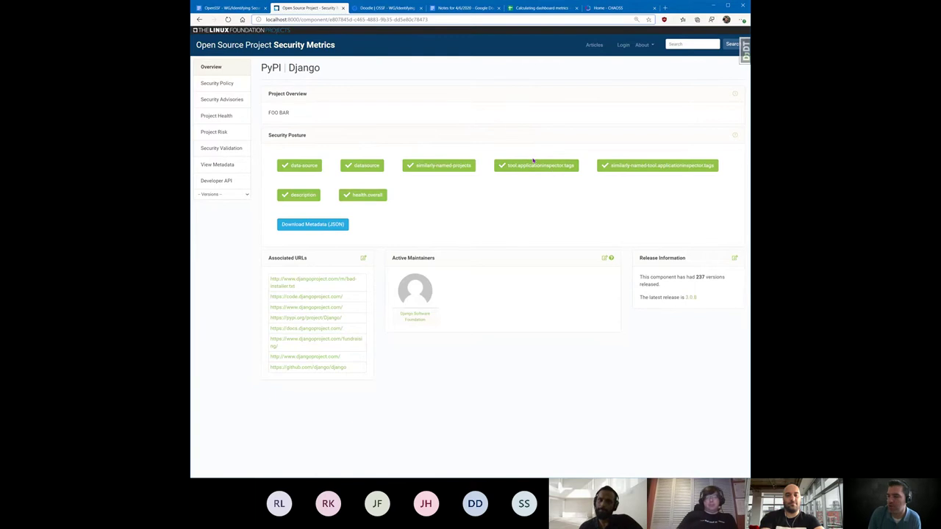
left_click(214, 165)
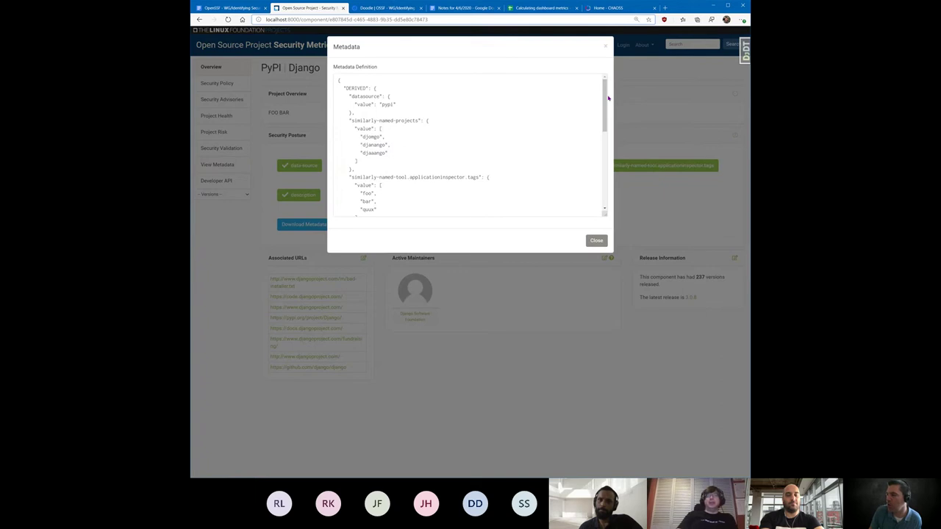
left_click(388, 155)
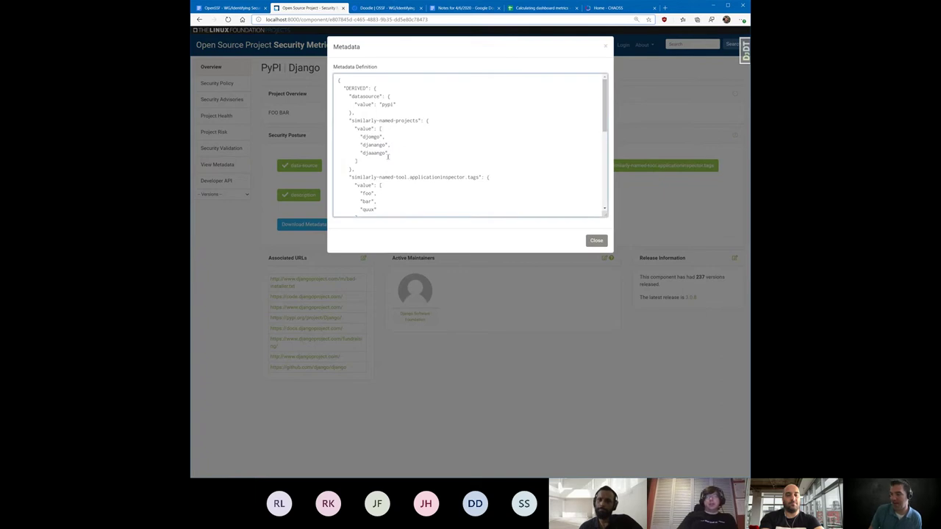
left_click_drag(388, 154, 312, 138)
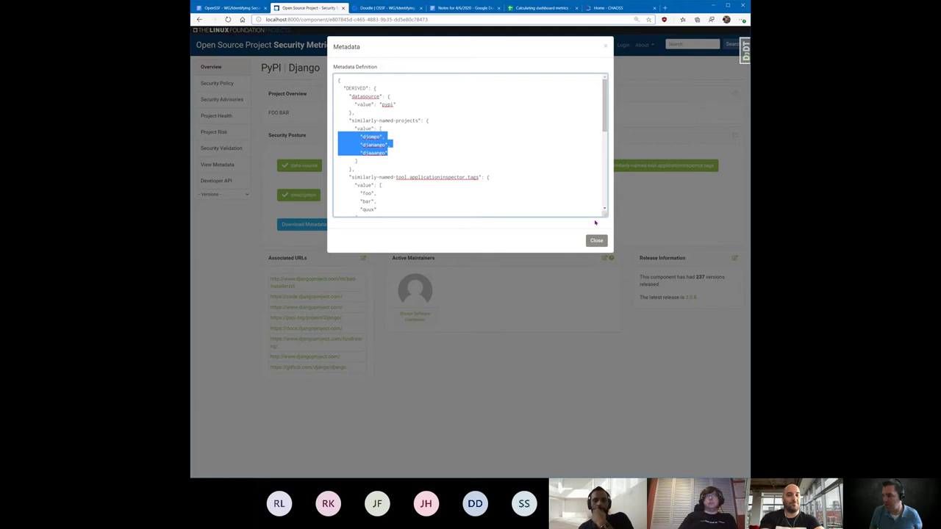
left_click(596, 240)
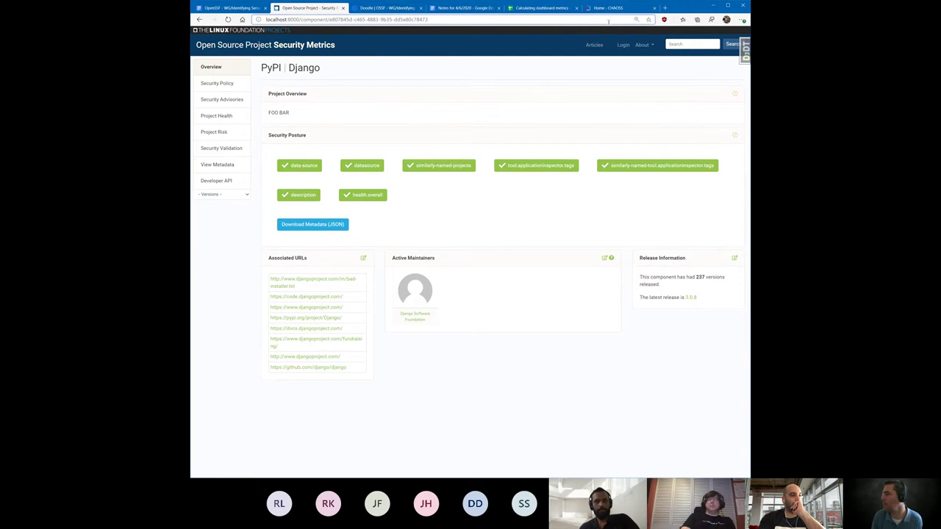
- Load the GitHub organization page github.com/ossf in place of the Calculating dashboard metrics spreadsheet
left_click(535, 8)
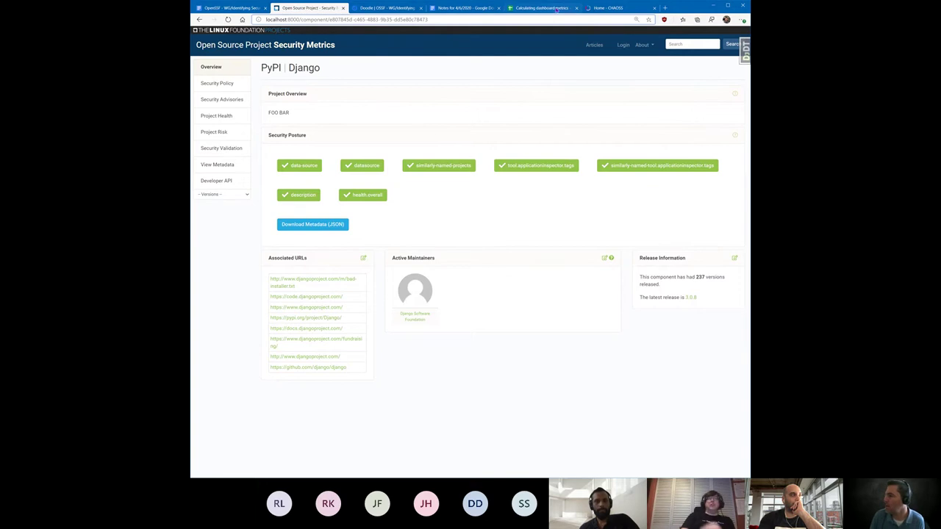
left_click(486, 15)
key("BackSpace")
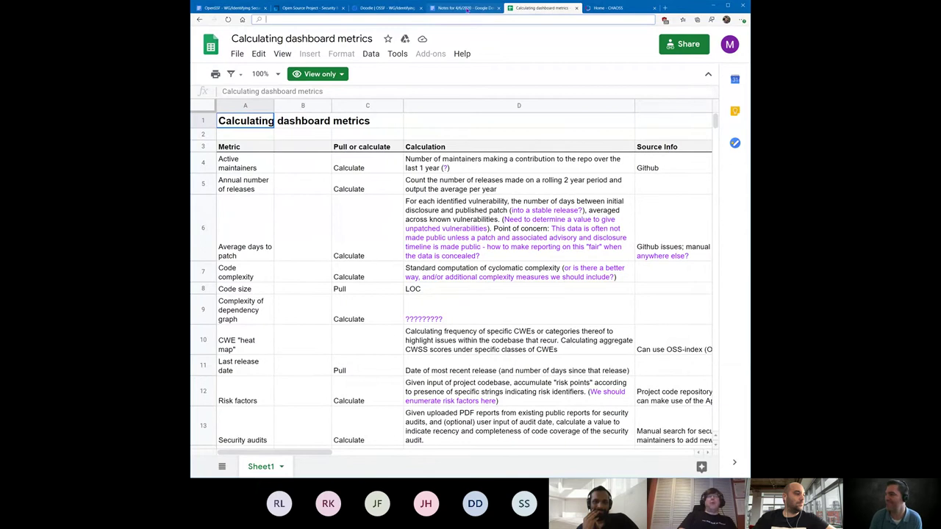
type("github.com/microsoft/OSSGadget")
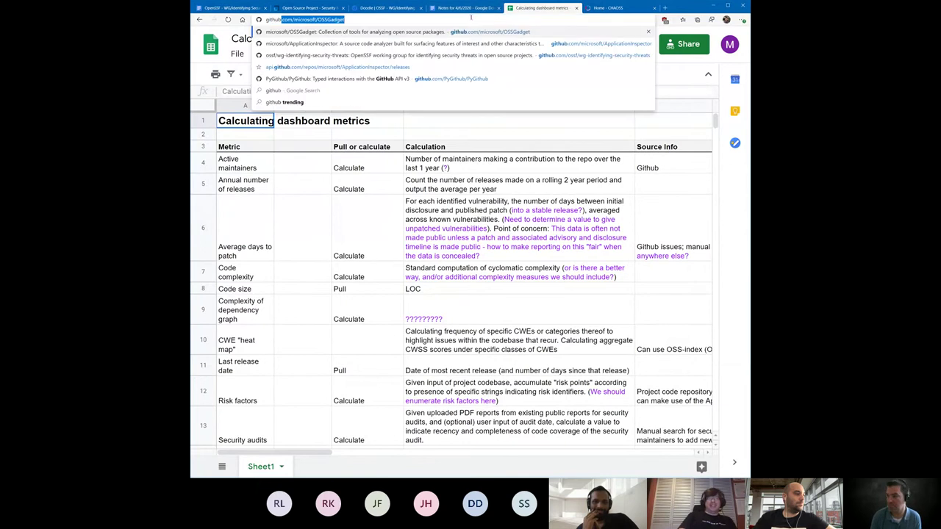
key("BackSpace")
key("BackSpace")
key("BackSpace")
key("BackSpace")
key("BackSpace")
key("BackSpace")
key("BackSpace")
key("BackSpace")
key("BackSpace")
key("BackSpace")
key("BackSpace")
key("BackSpace")
key("BackSpace")
key("BackSpace")
key("BackSpace")
key("BackSpace")
key("BackSpace")
key("BackSpace")
key("BackSpace")
type("ossf")
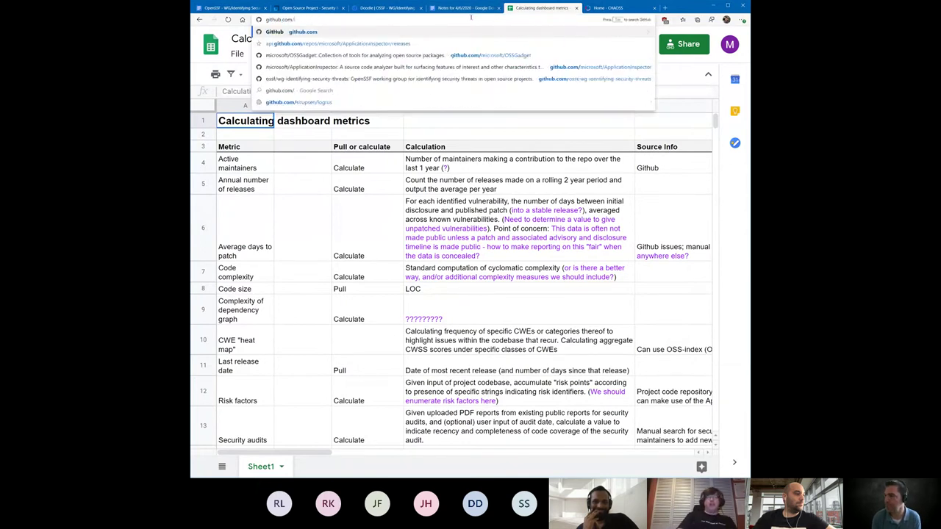
key("Return")
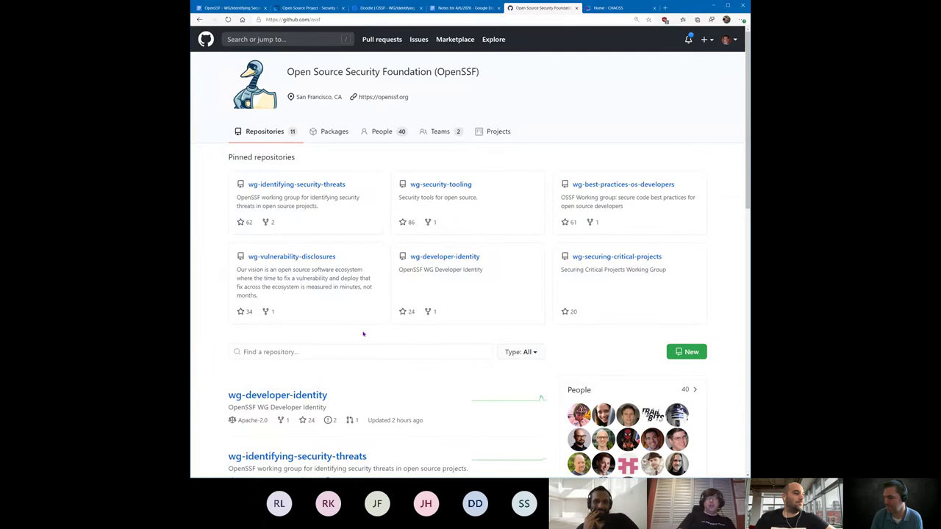
- Open the organization's private Project-Security-Metrics repository and copy its web address
scroll(363, 335, "down", 5)
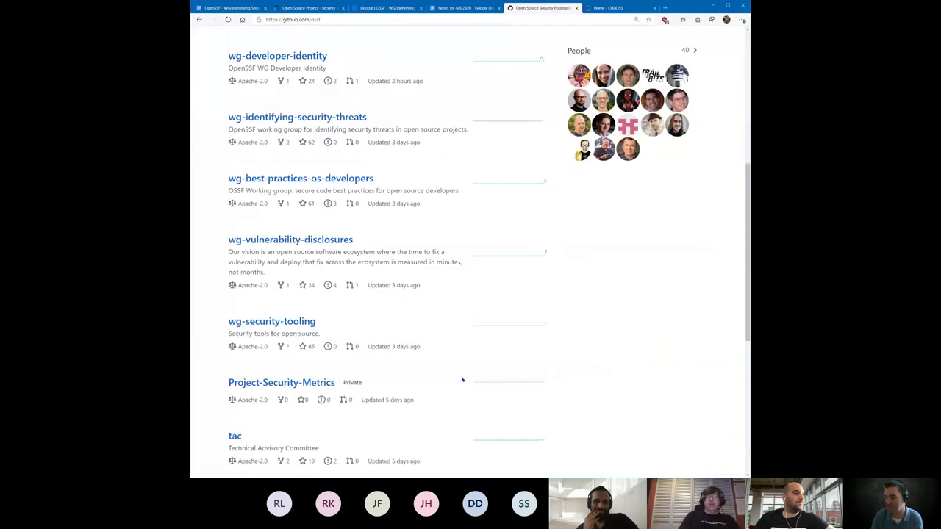
left_click(300, 383)
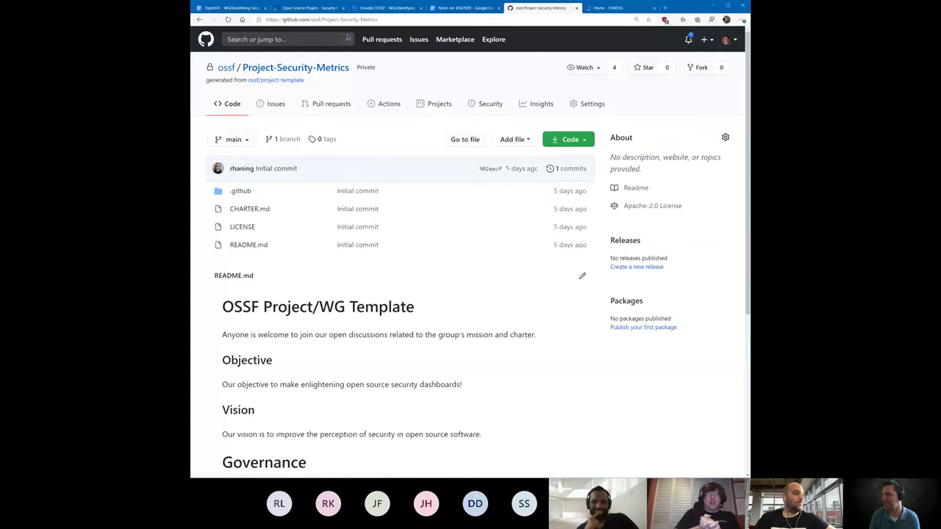
left_click(537, 19)
key("ctrl+c")
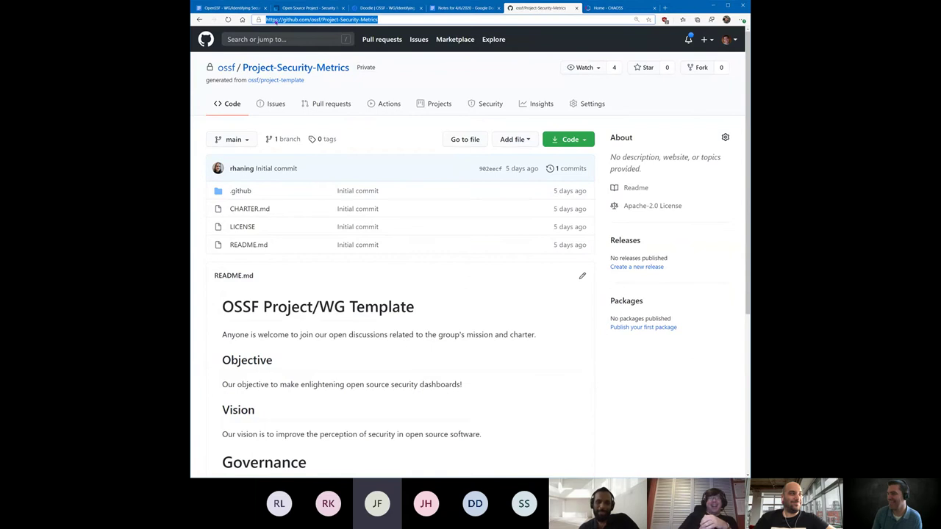
- In the OpenSSF meeting notes, add "Source Code Repository" and the copied link to the Project: Metric Dashboard row's shared notes
left_click(233, 8)
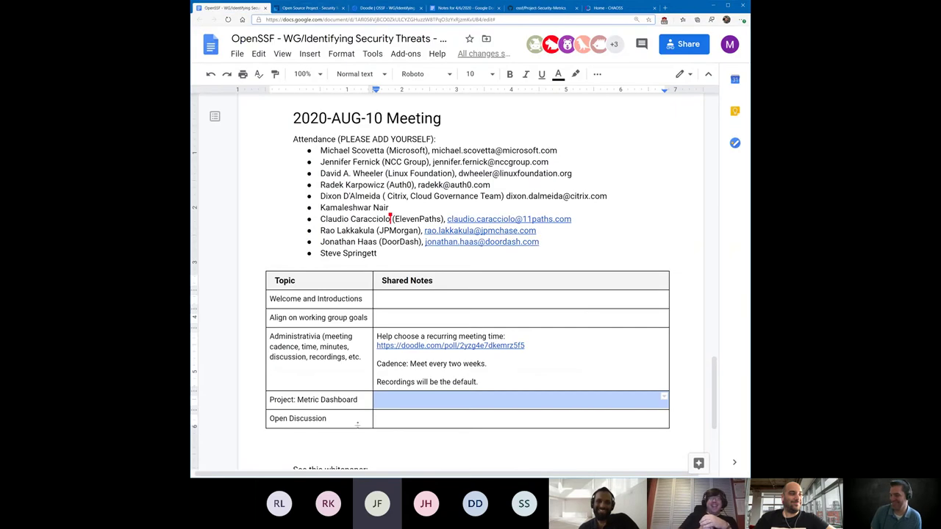
left_click(394, 402)
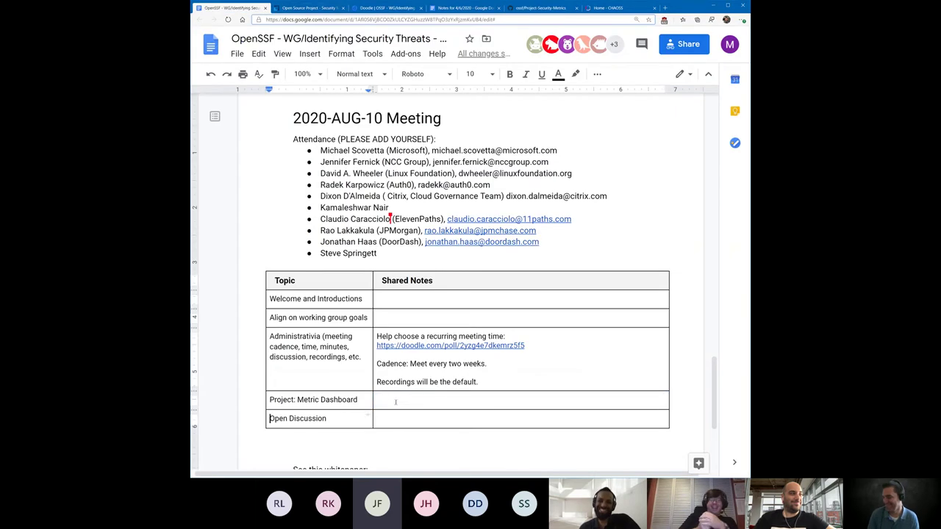
type("Source Co")
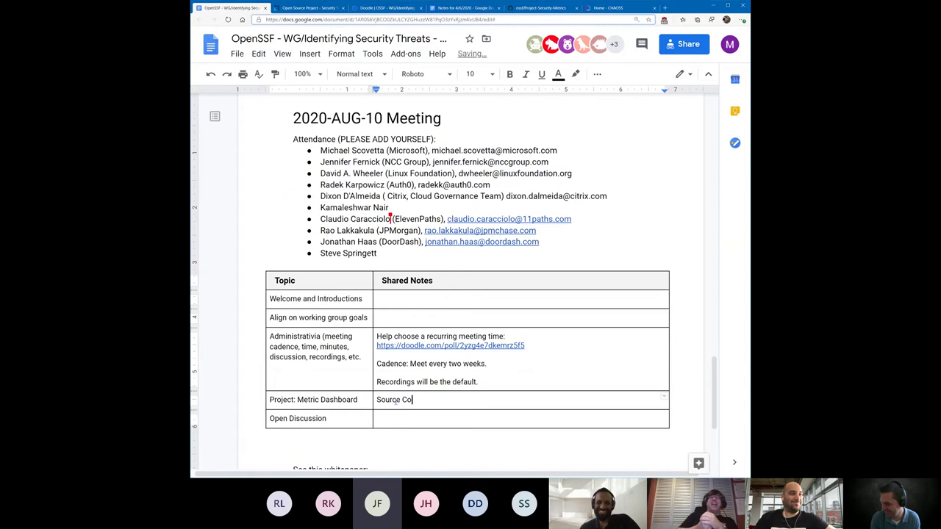
type("de Repository")
key("Return")
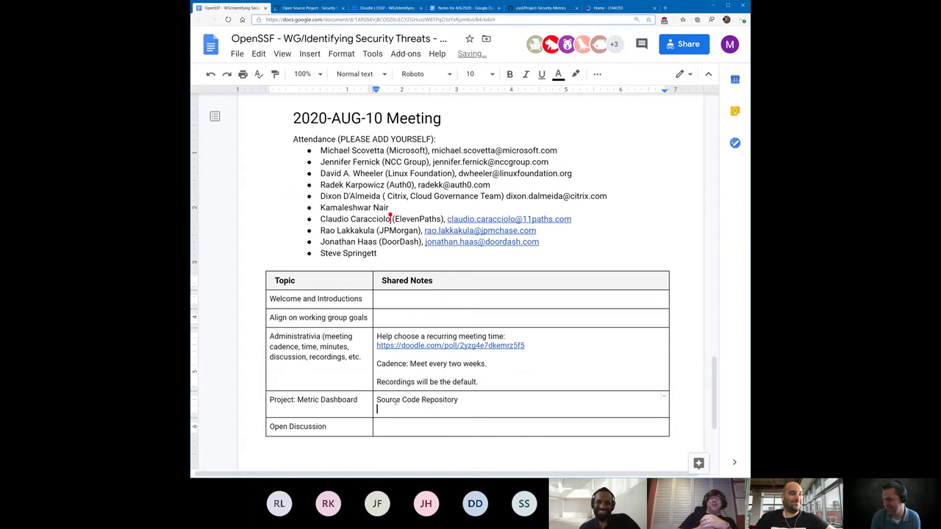
key("ctrl+v")
key("Return")
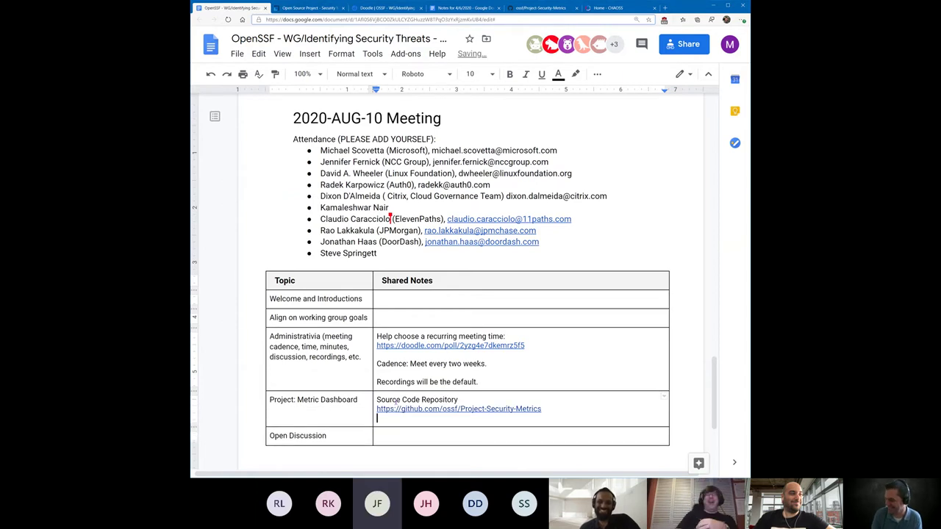
key("Return")
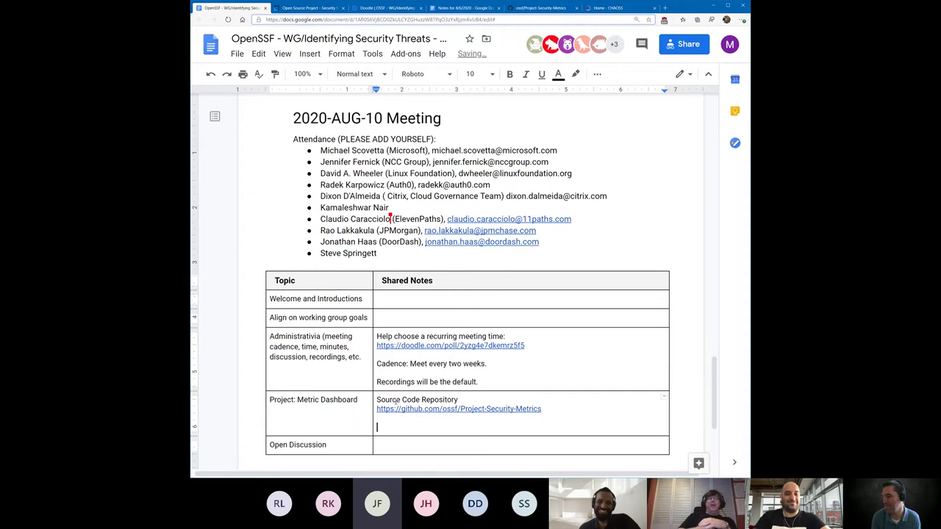
- Add the line "MVP Website" below the repository link in the Project: Metric Dashboard row's shared notes
type("MVP Websiute")
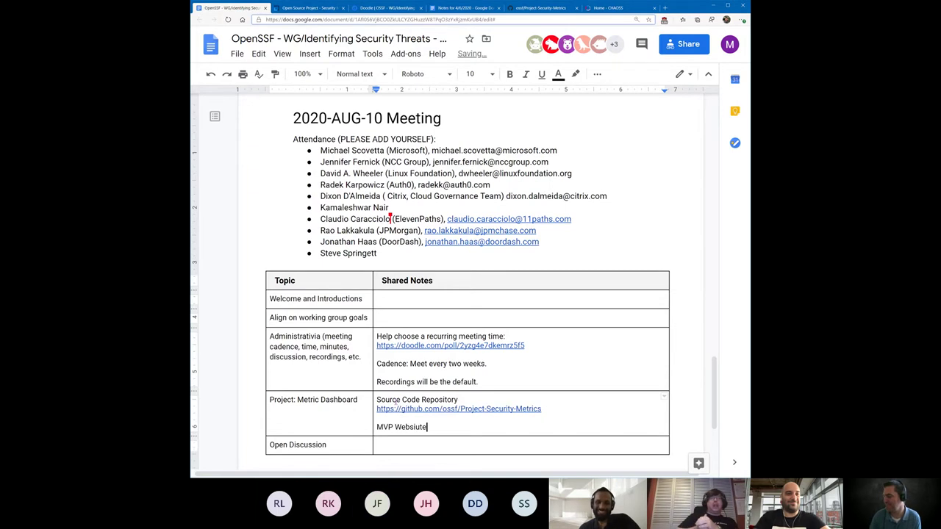
key("BackSpace")
key("BackSpace")
key("BackSpace")
type("te")
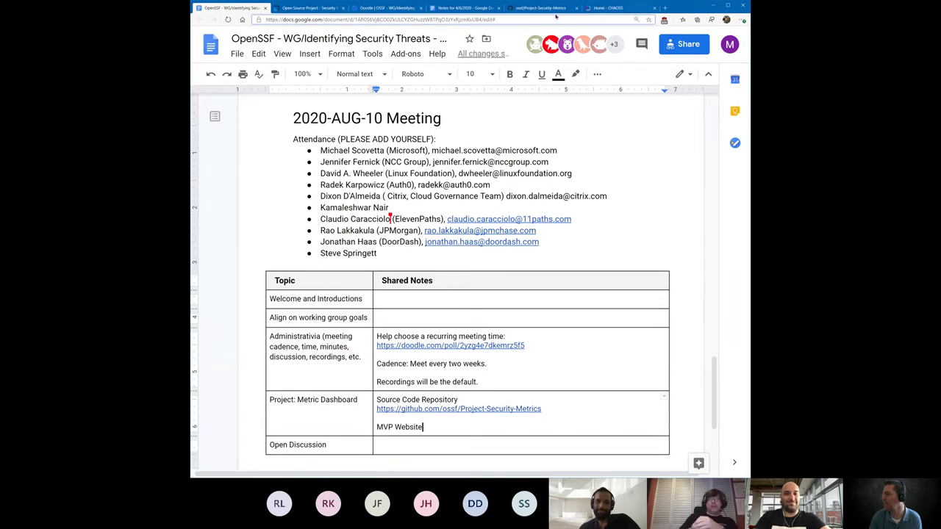
- Switch to the Notes for 4/6/2020 document and copy the alpha website link listed under Metric Dashboard Demo
left_click(541, 8)
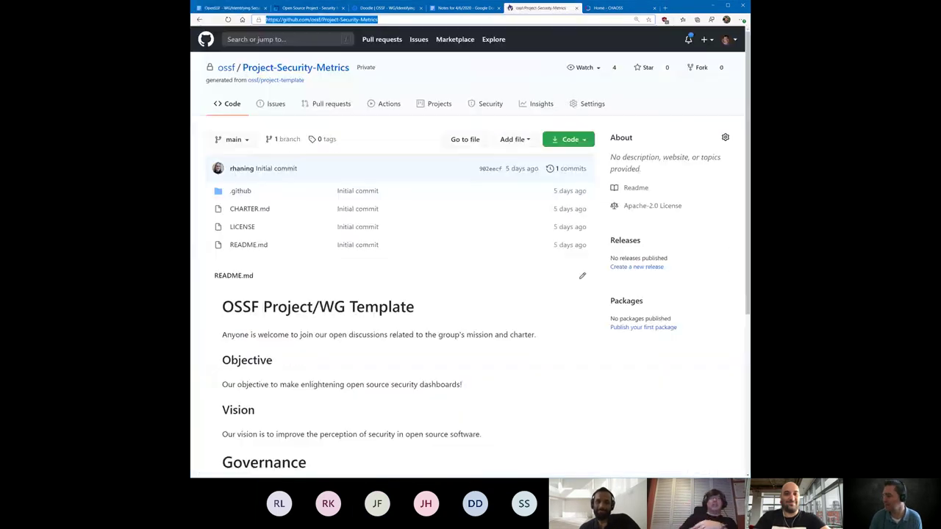
left_click(463, 8)
mouse_move(713, 298)
left_mouse_down()
mouse_move(711, 321)
mouse_move(712, 99)
left_mouse_up()
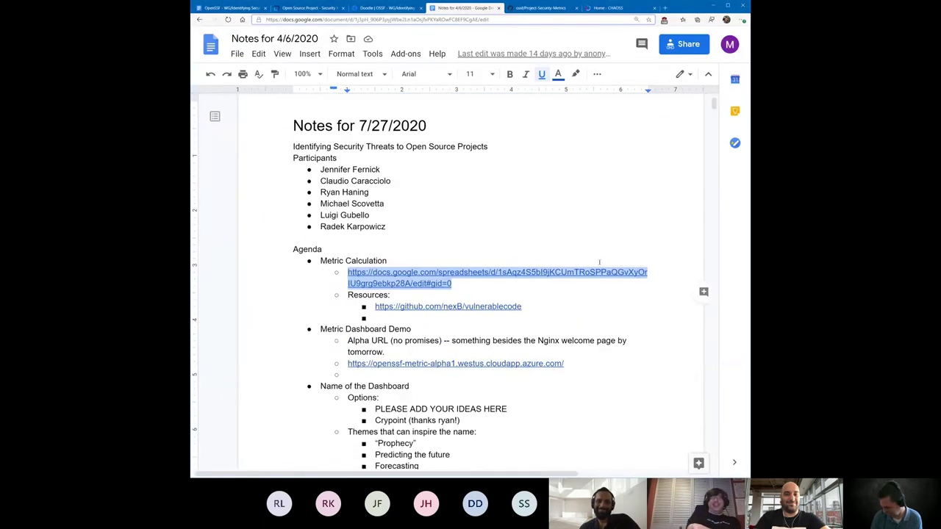
left_click_drag(583, 363, 330, 363)
key("ctrl+c")
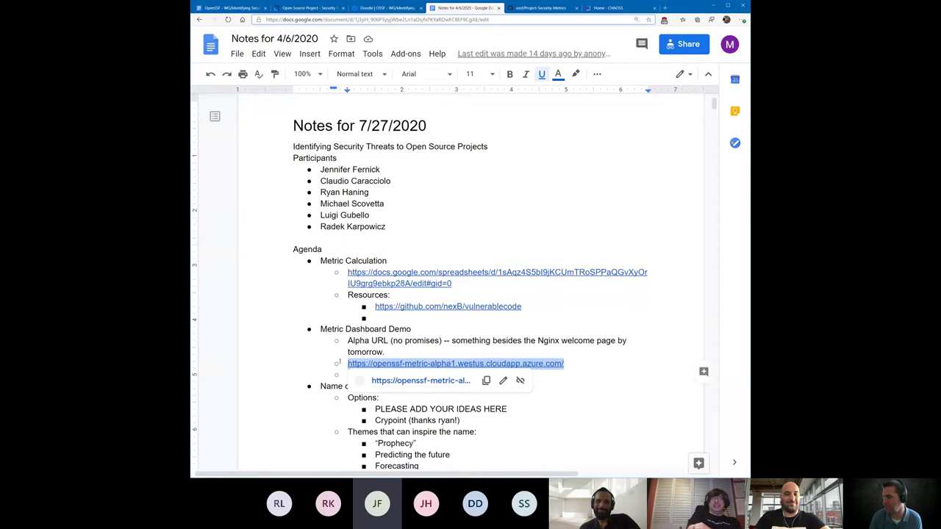
- Back in the OpenSSF meeting notes, paste the copied link on a new line under "MVP Website"
key("ctrl+1")
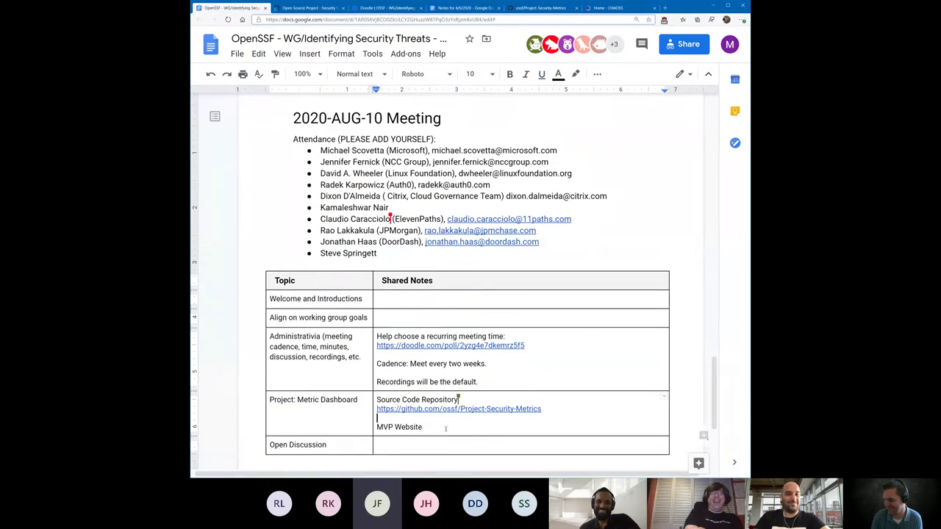
key("Return")
key("ctrl+v")
key("Down")
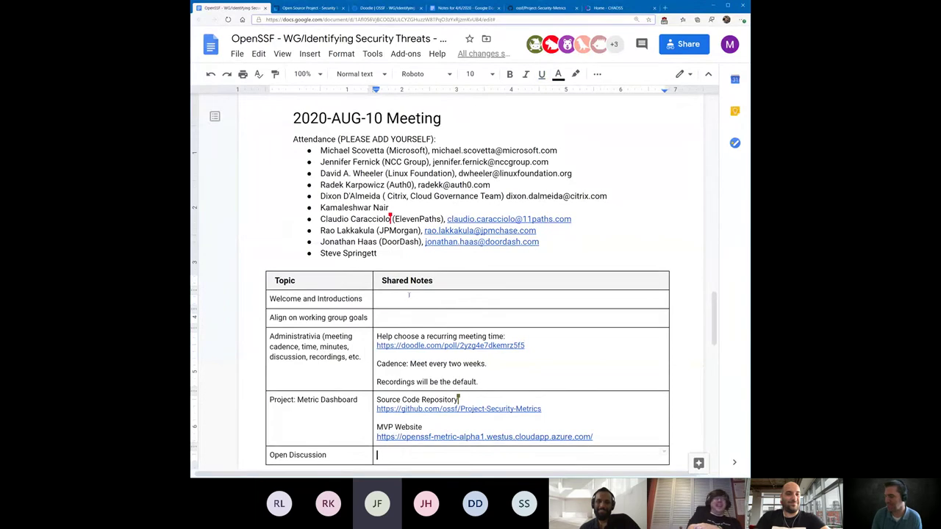
scroll(488, 397, "down", 1)
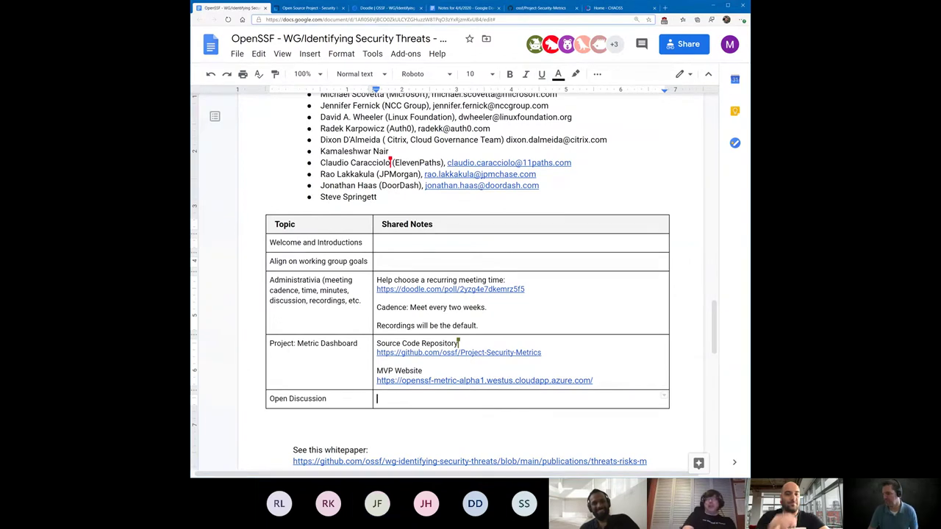
- Append "(WIP)" to the "MVP Website" line in the Project: Metric Dashboard row
left_click(503, 362)
key("Down")
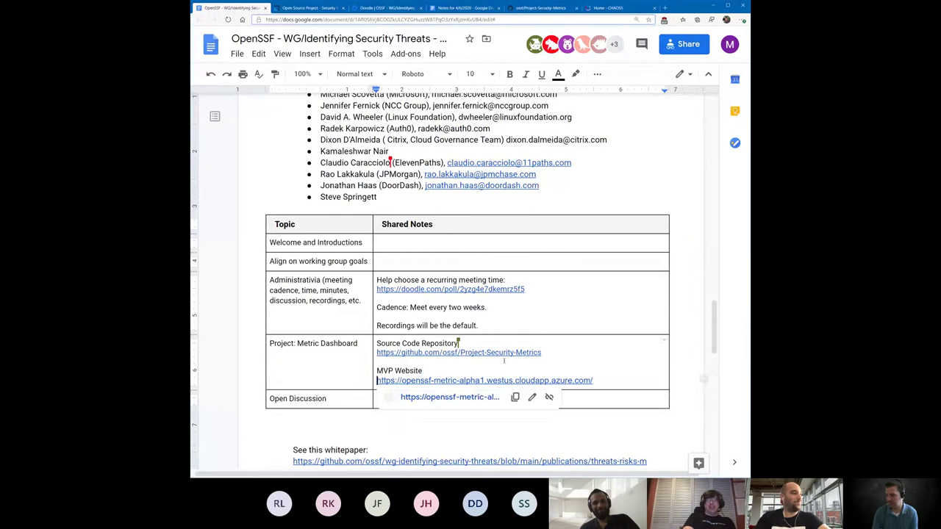
key("Up")
type("(WIP)")
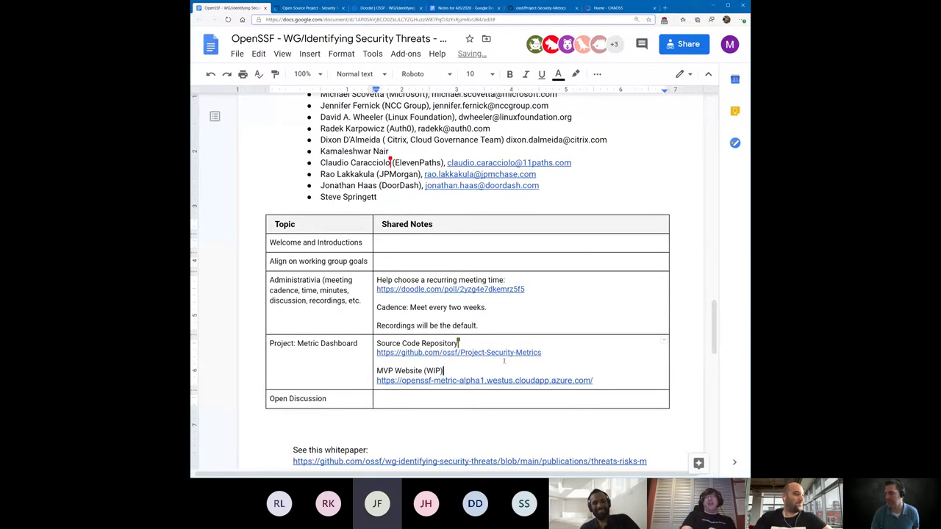
left_click(419, 432)
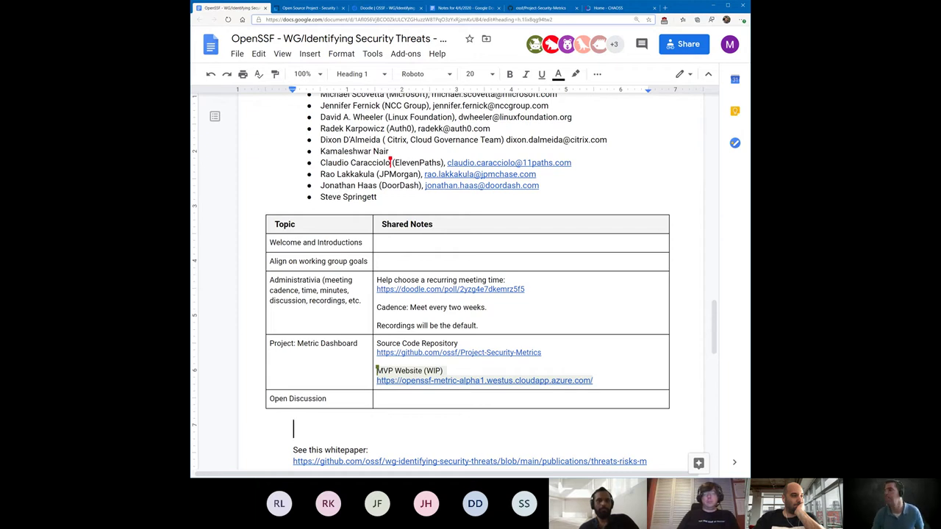
- Reopen the Calculating dashboard metrics spreadsheet from the repository page's browsing history, view its metrics, and return to the OpenSSF meeting notes
left_click(559, 8)
left_click(467, 8)
left_click(386, 7)
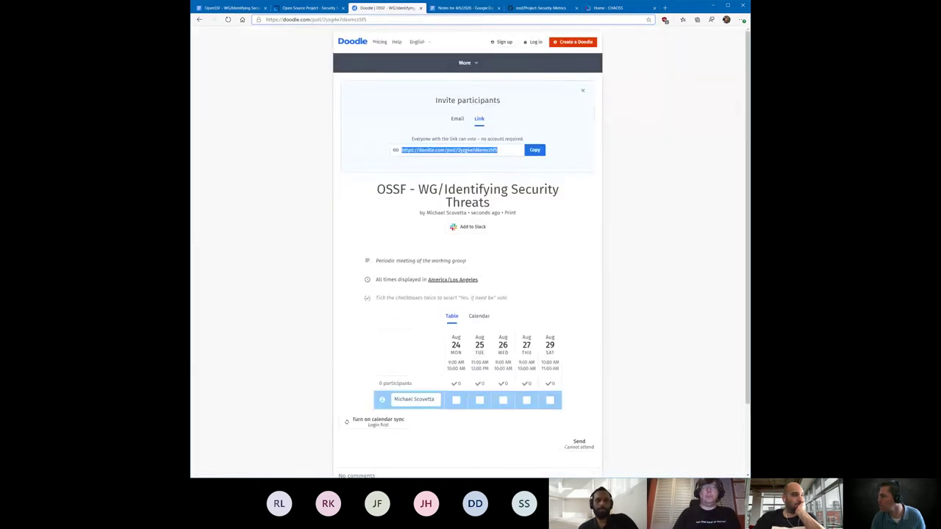
left_click(606, 7)
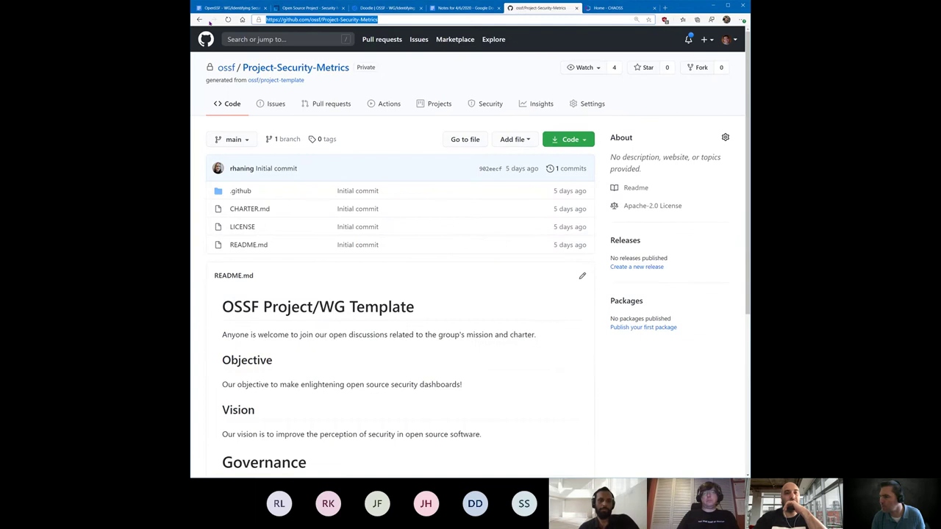
right_click(200, 20)
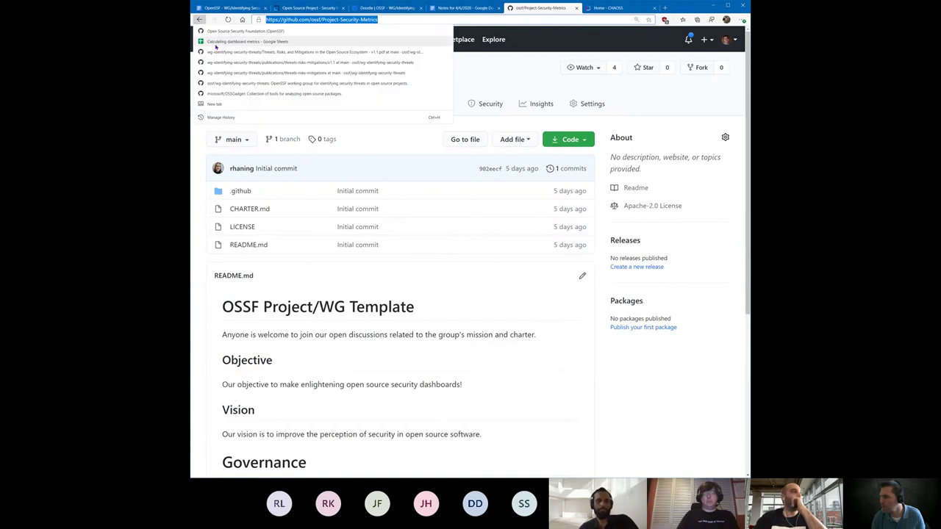
left_click(228, 42)
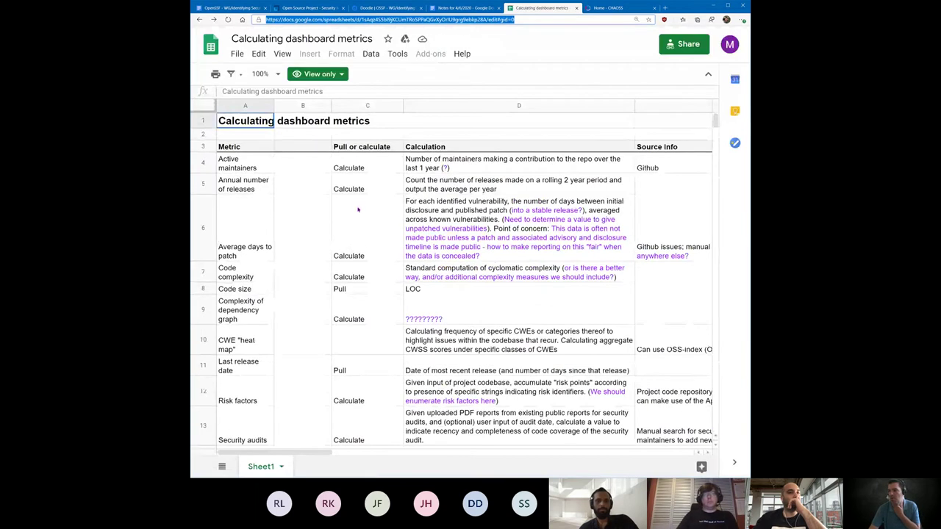
left_click(383, 278)
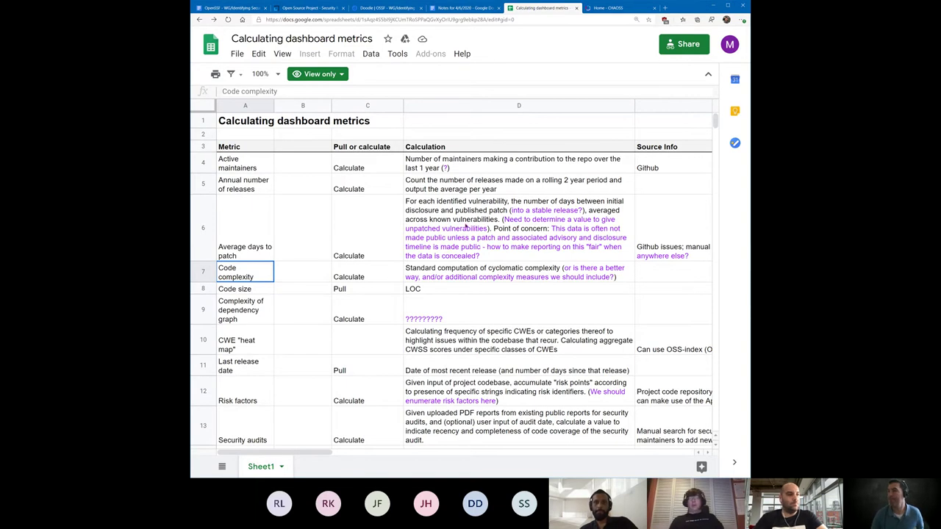
left_click(229, 7)
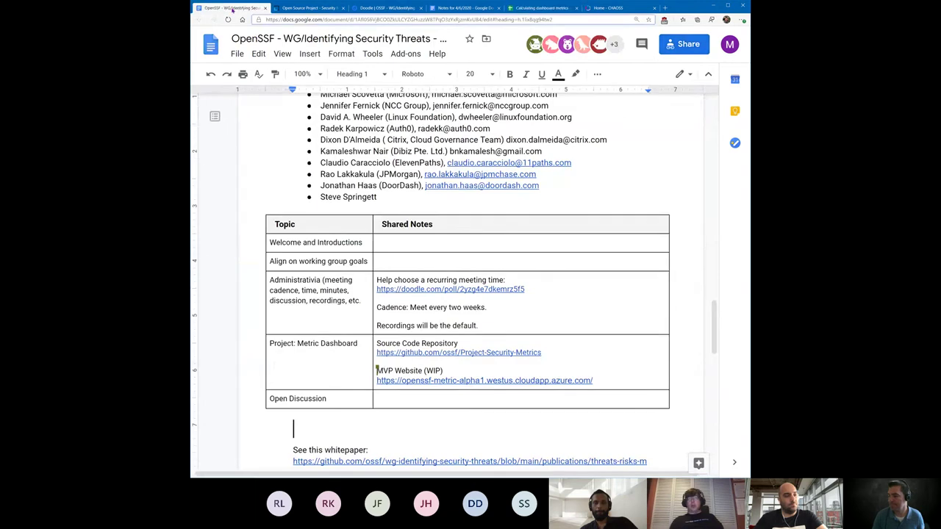
left_click(526, 323)
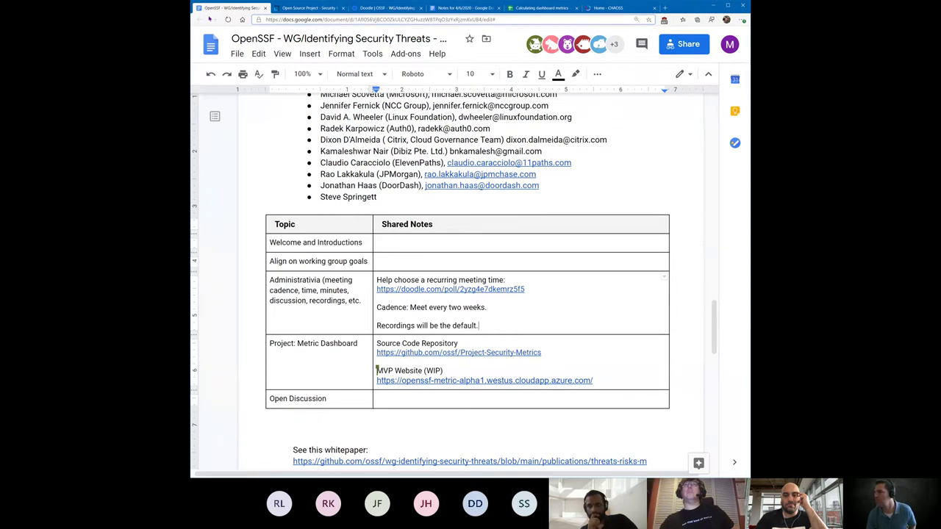
- In the Security Metrics dashboard, view Django's Security Validation page and its CodeQL entry on LGTM.com, and return to the dashboard
left_click(307, 7)
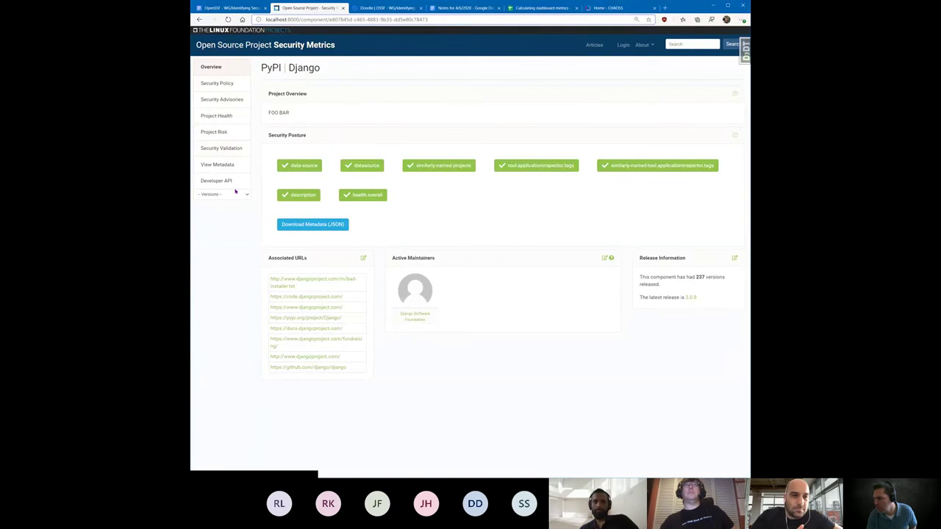
left_click(231, 149)
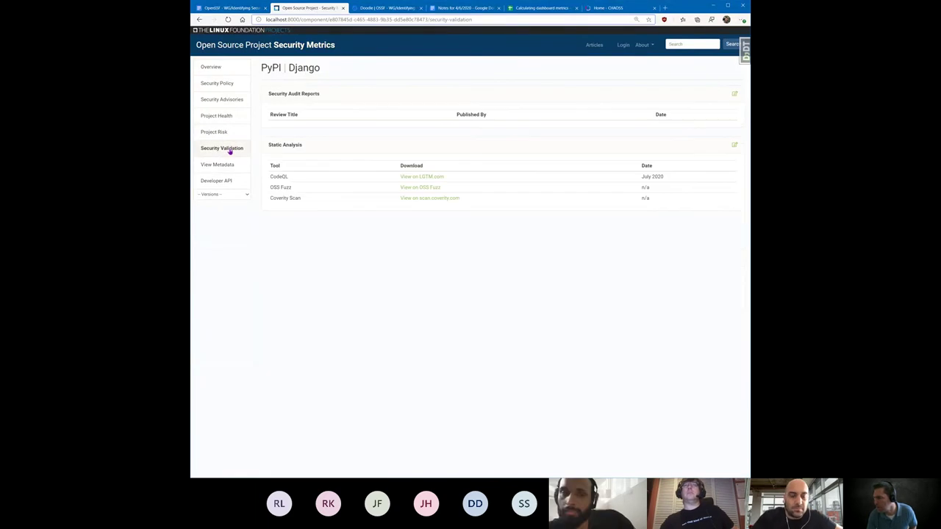
left_click(423, 177)
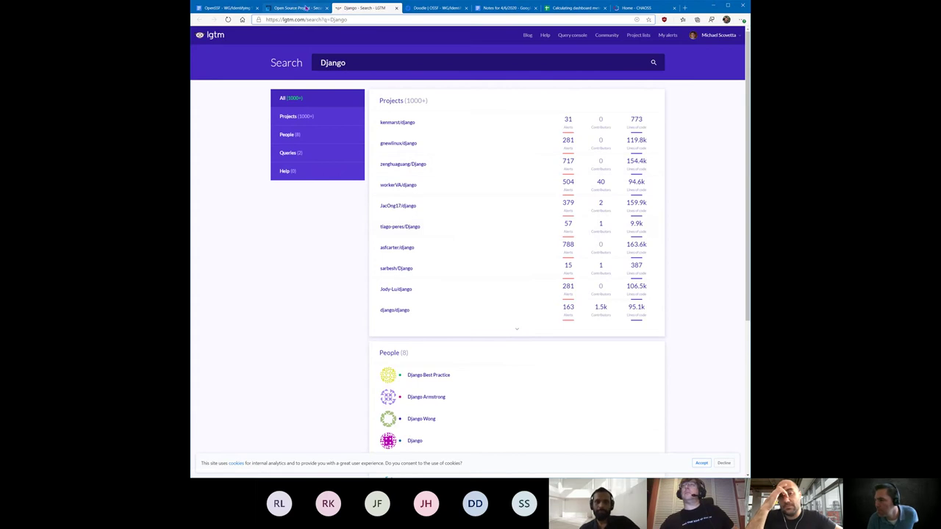
left_click(304, 8)
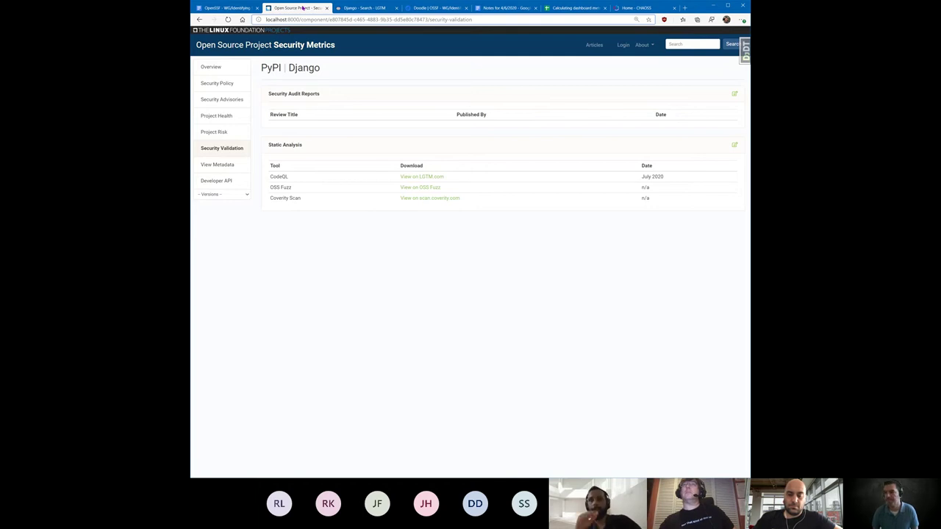
- In the OpenSSF meeting notes, add "Cognitive Complexity >> Cyclomatic, etc. -> Used by Sonar." below the MVP Website link, followed by a blank line
left_click(216, 8)
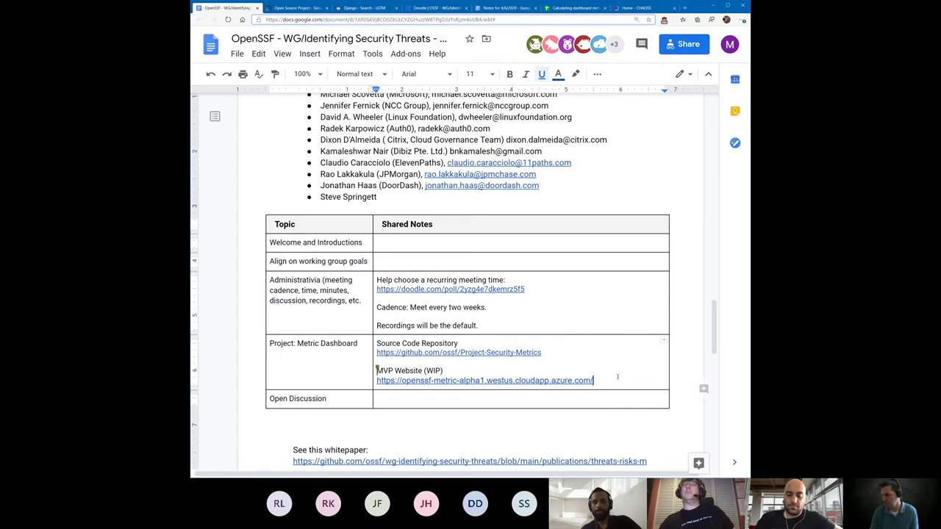
key("Return")
key("Return")
type("C")
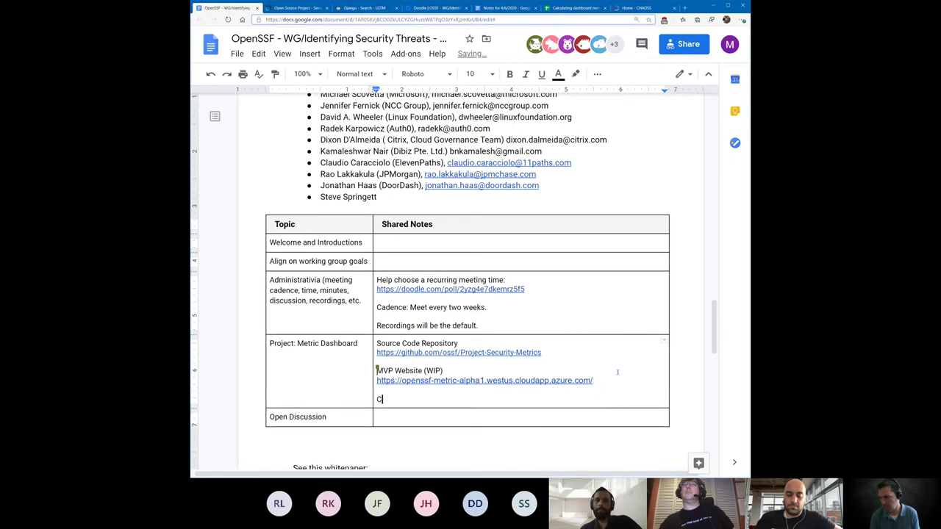
type("ognitive Complexi")
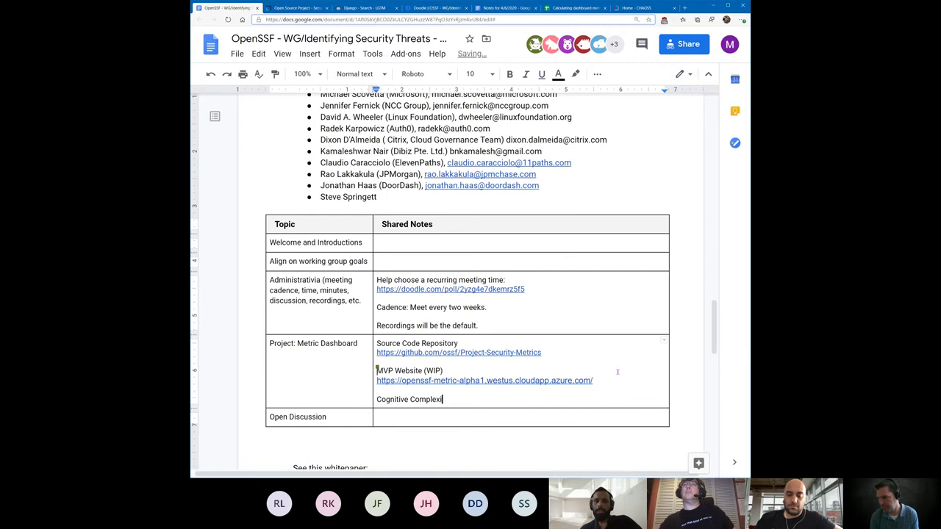
type("ty >> ")
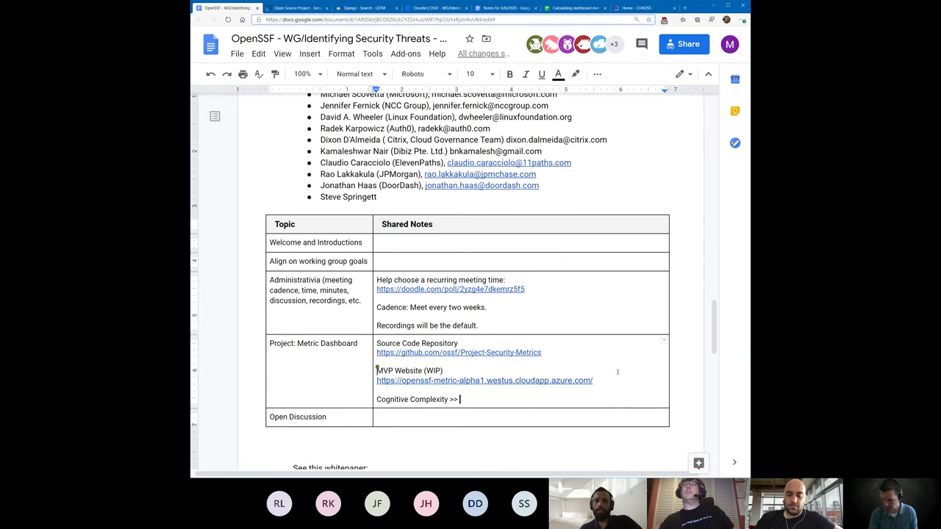
type("Cyclomatic")
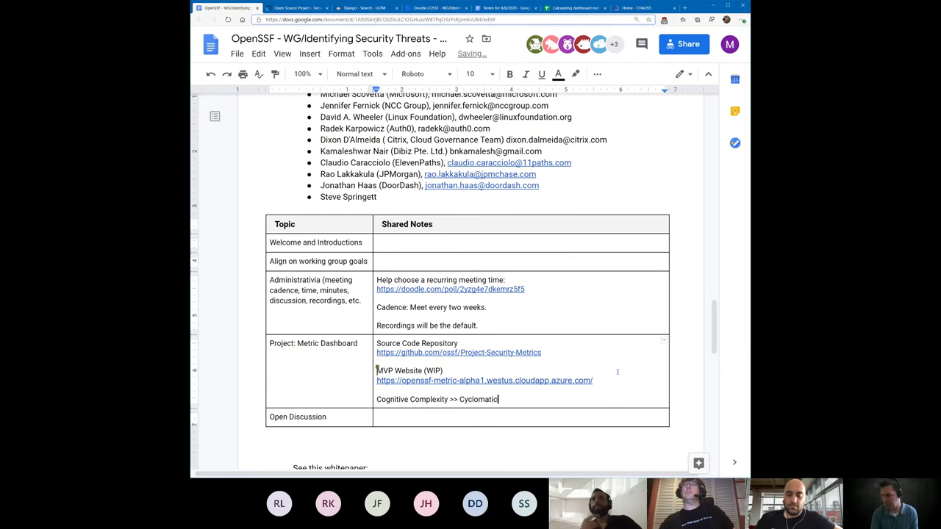
type(", etc. -")
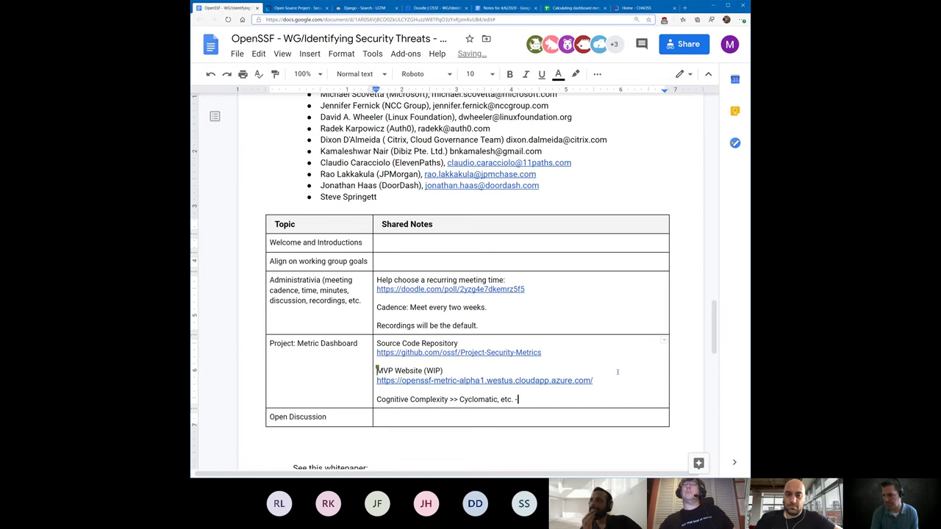
type("> Used by SONAR")
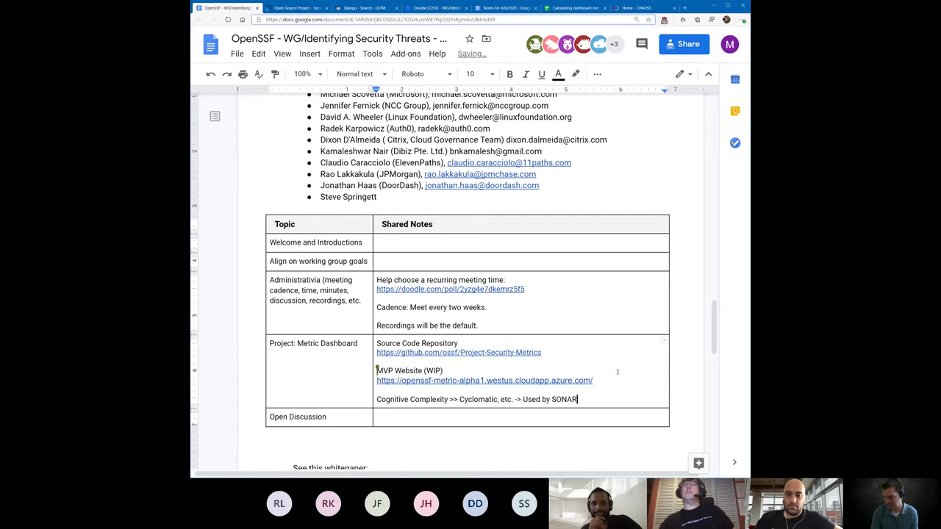
key("BackSpace")
key("BackSpace")
key("BackSpace")
key("BackSpace")
key("BackSpace")
key("BackSpace")
type("Sonar.")
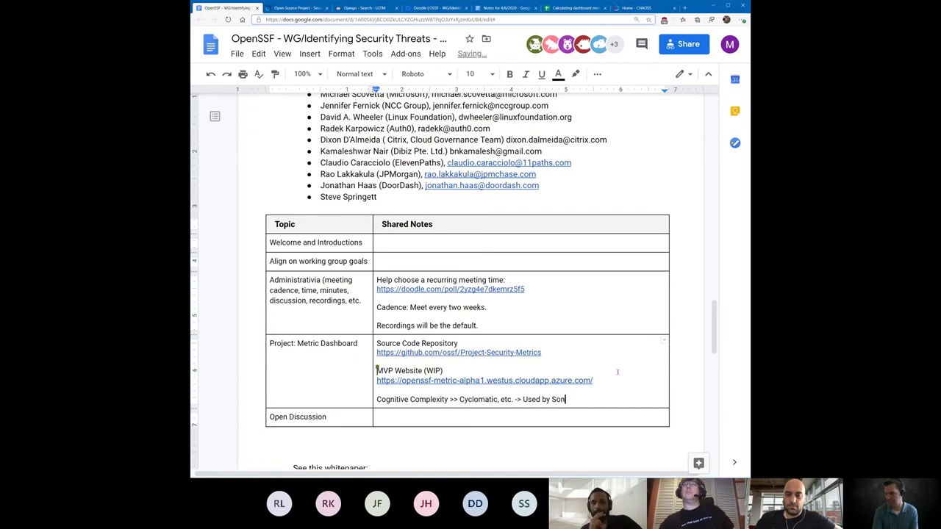
key("Return")
key("Down")
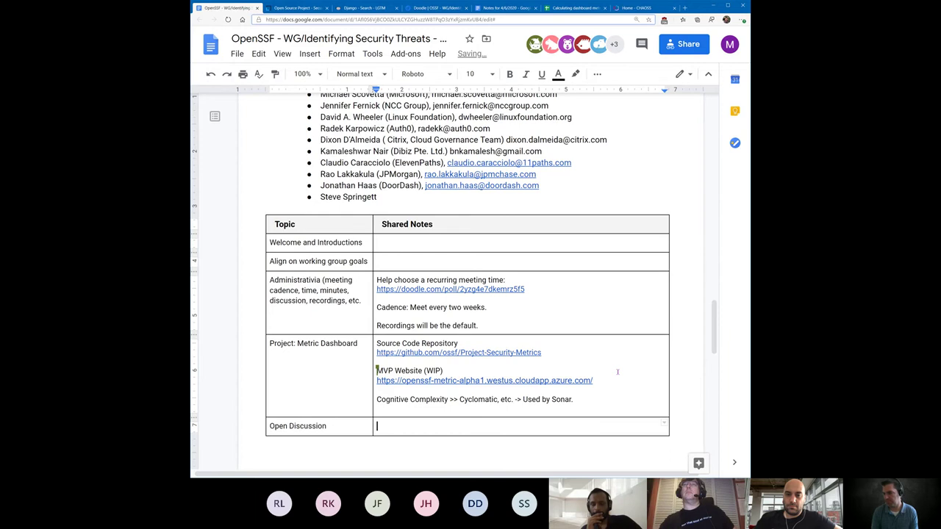